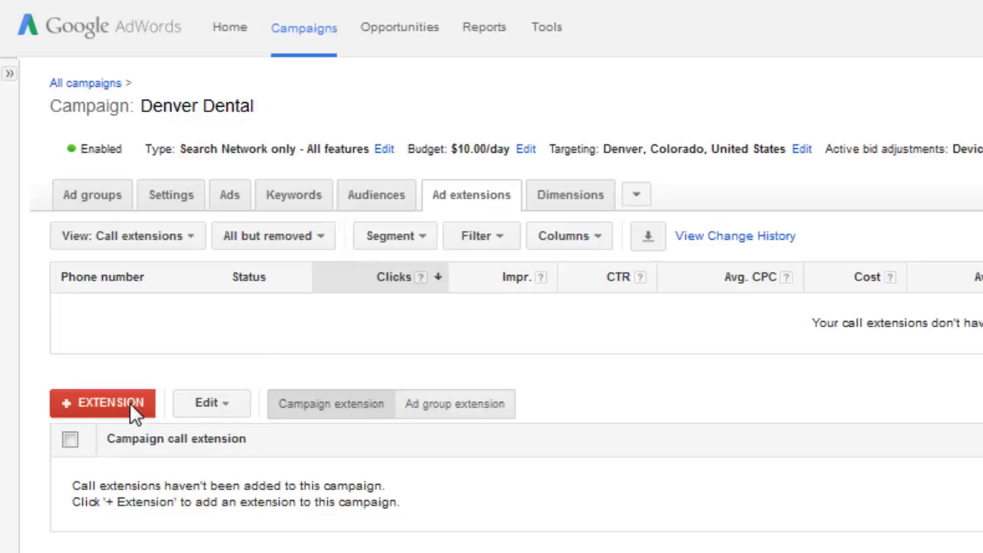
Show the call extensions of the Denver Dental campaign and start adding a campaign call extension
{"action": "left_click", "coordinate": [178, 253]}
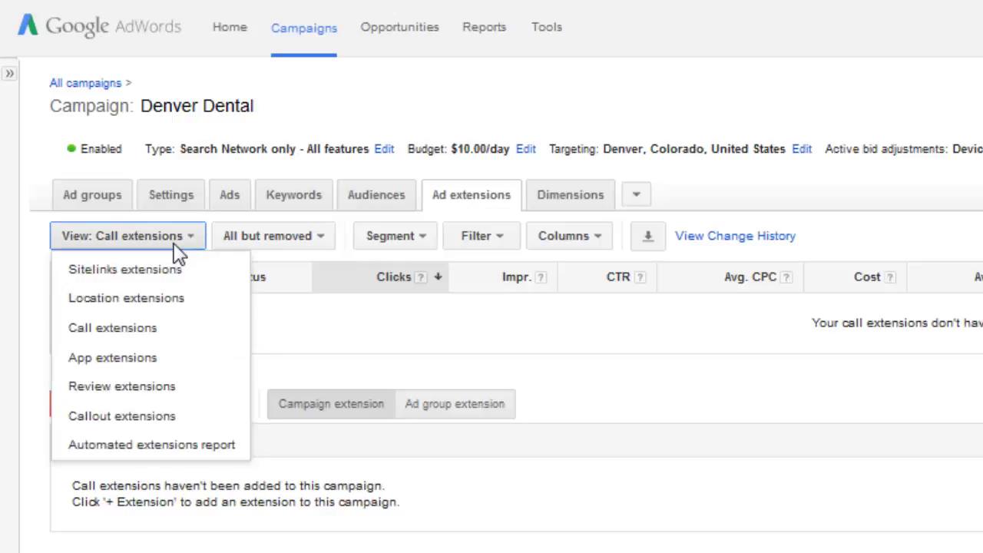
{"action": "left_click", "coordinate": [148, 329]}
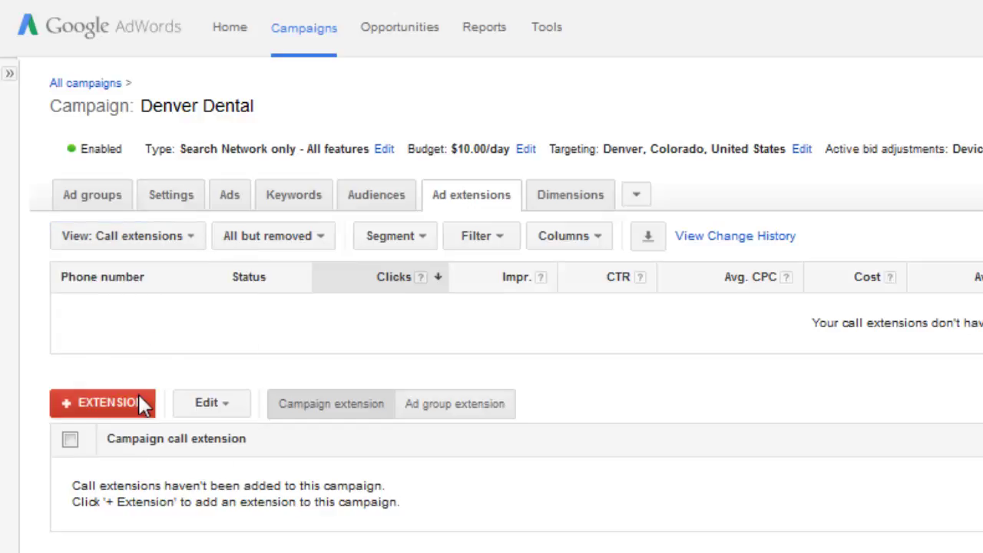
{"action": "left_click", "coordinate": [108, 403]}
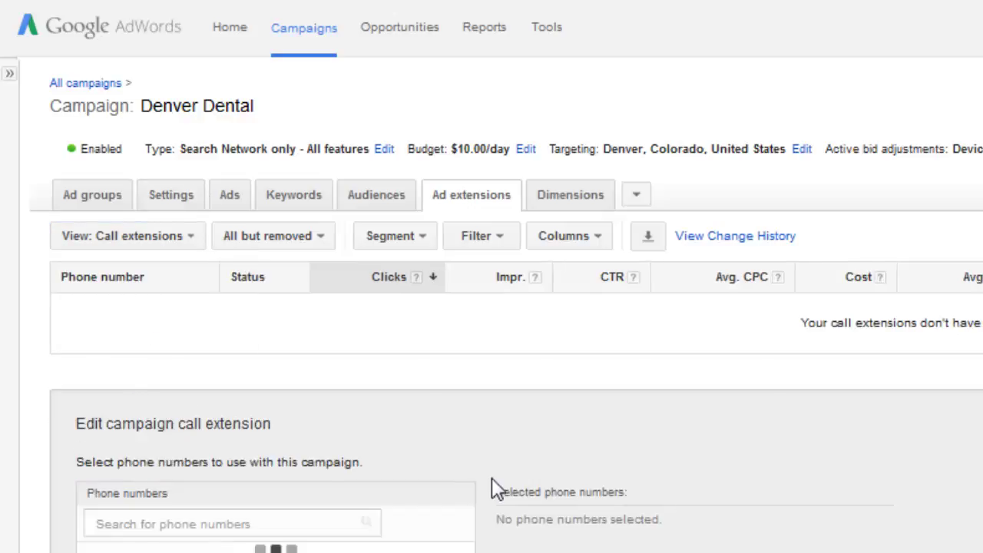
{"action": "scroll", "coordinate": [461, 487], "scroll_direction": "down", "scroll_amount": 2}
{"action": "scroll", "coordinate": [528, 38], "scroll_direction": "down", "scroll_amount": 3}
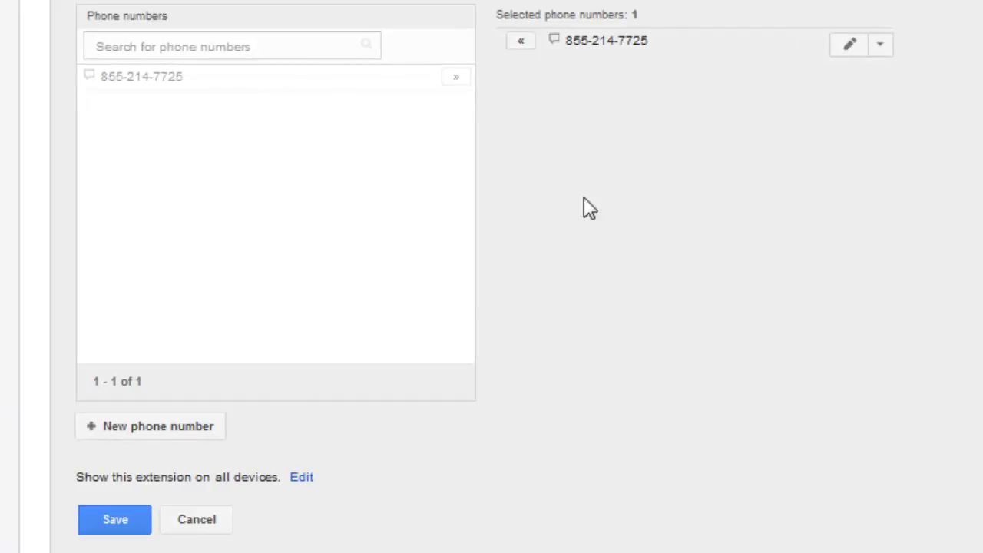
Start a new phone number for the call extension and enter the United States business phone number
{"action": "left_click", "coordinate": [140, 427]}
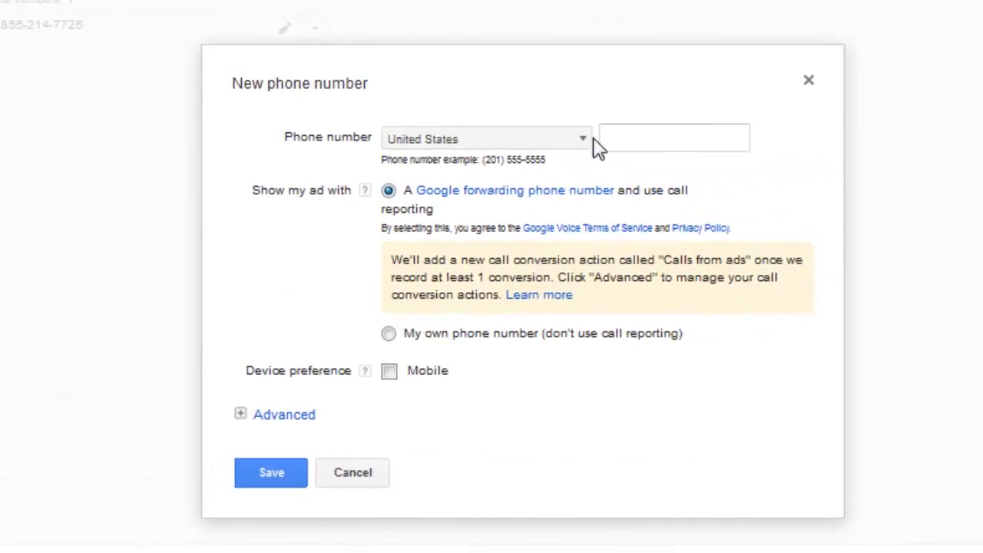
{"action": "left_click", "coordinate": [622, 130]}
{"action": "type", "text": "888-888-8888"}
{"action": "key", "text": "Tab"}
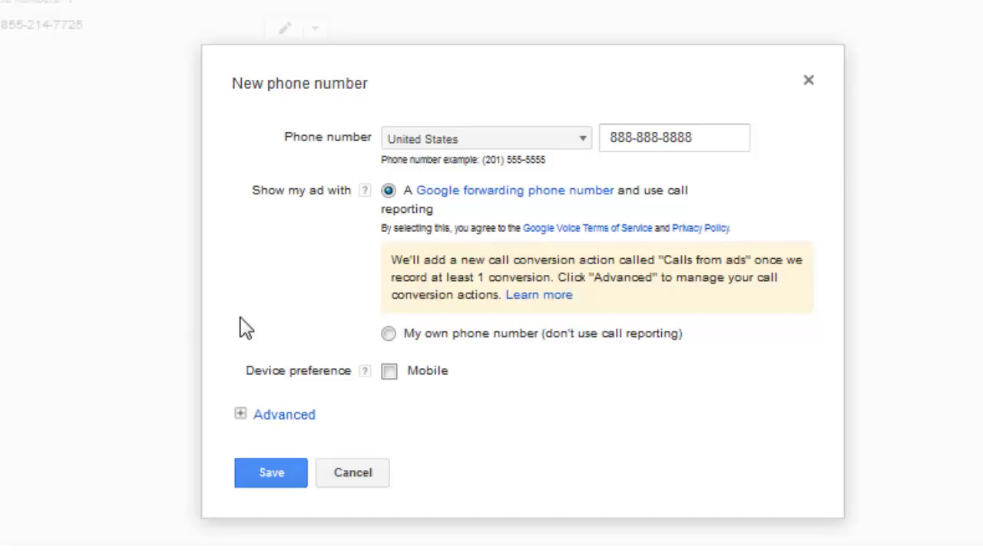
{"action": "left_click", "coordinate": [392, 369]}
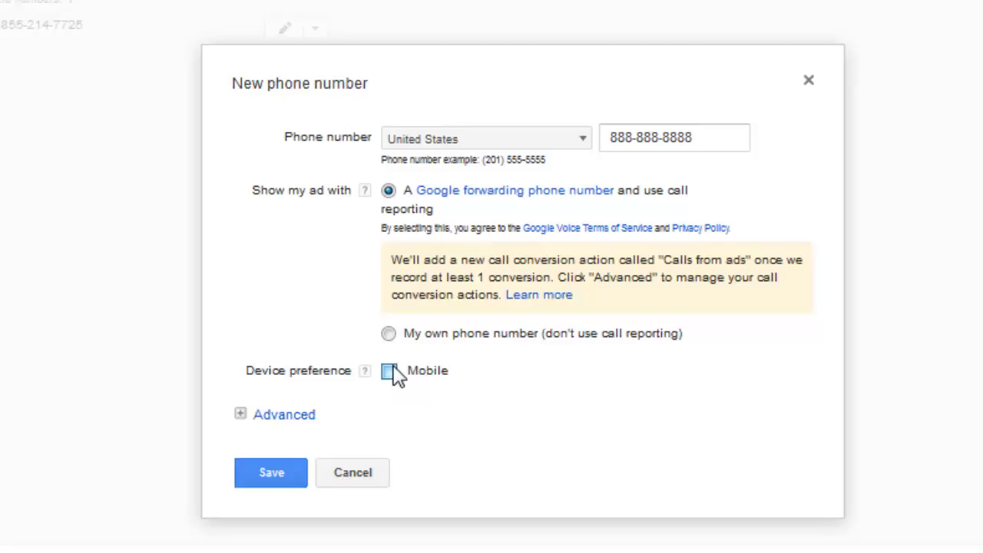
Create a custom schedule in the advanced options that shows the phone number Monday to Friday, 8 AM to 5 PM
{"action": "left_click", "coordinate": [240, 417]}
{"action": "scroll", "coordinate": [373, 349], "scroll_direction": "down", "scroll_amount": 2}
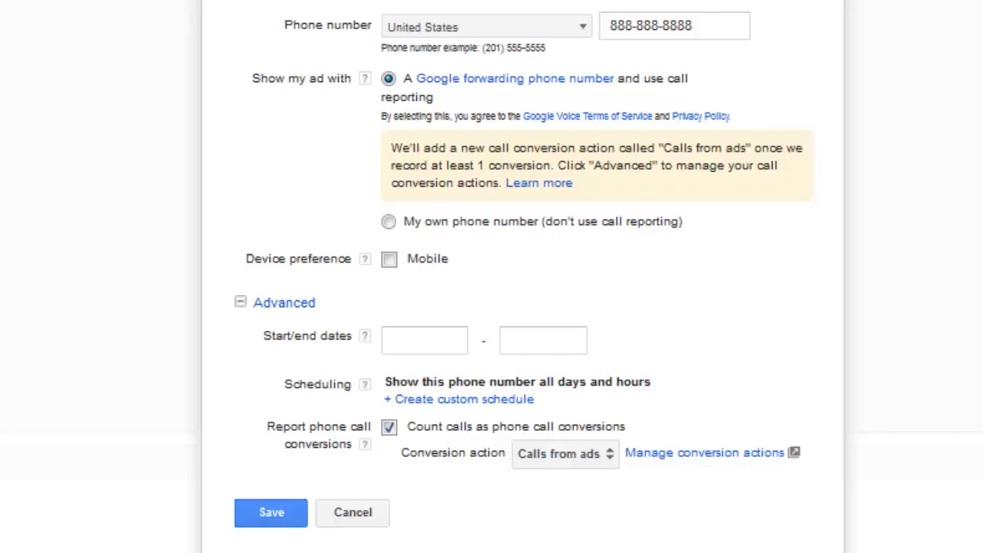
{"action": "scroll", "coordinate": [523, 277], "scroll_direction": "down", "scroll_amount": 1}
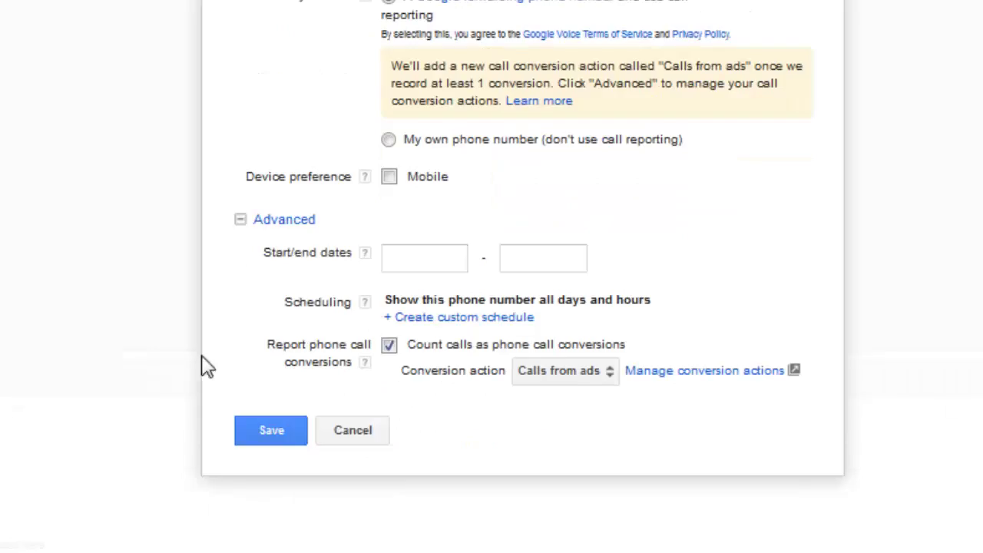
{"action": "left_click", "coordinate": [408, 318]}
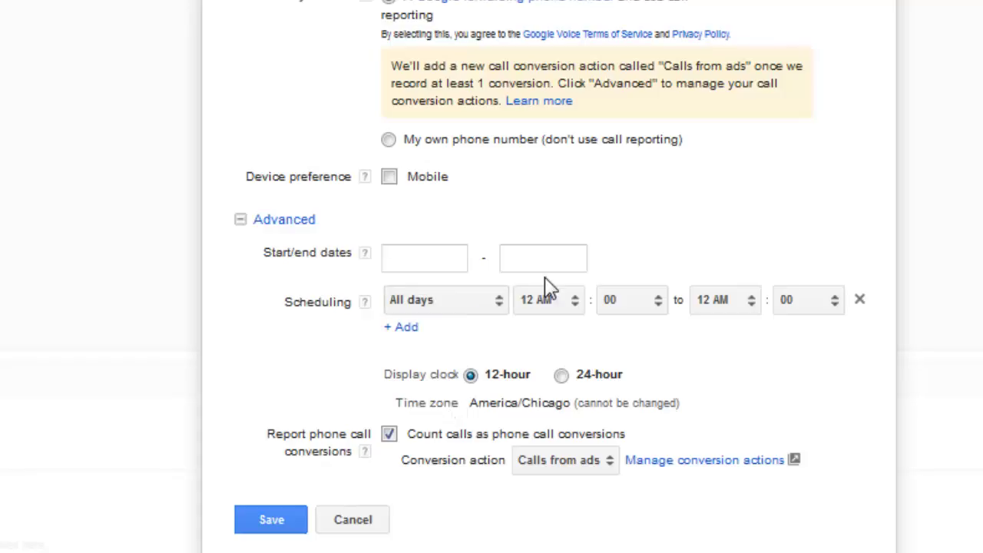
{"action": "left_click", "coordinate": [498, 309]}
{"action": "left_click", "coordinate": [520, 331]}
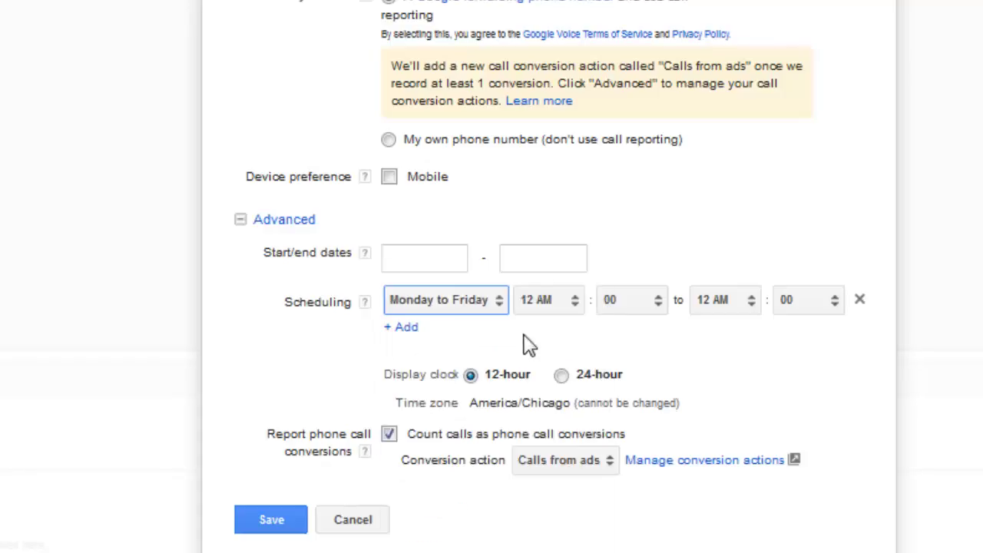
{"action": "left_click", "coordinate": [570, 301]}
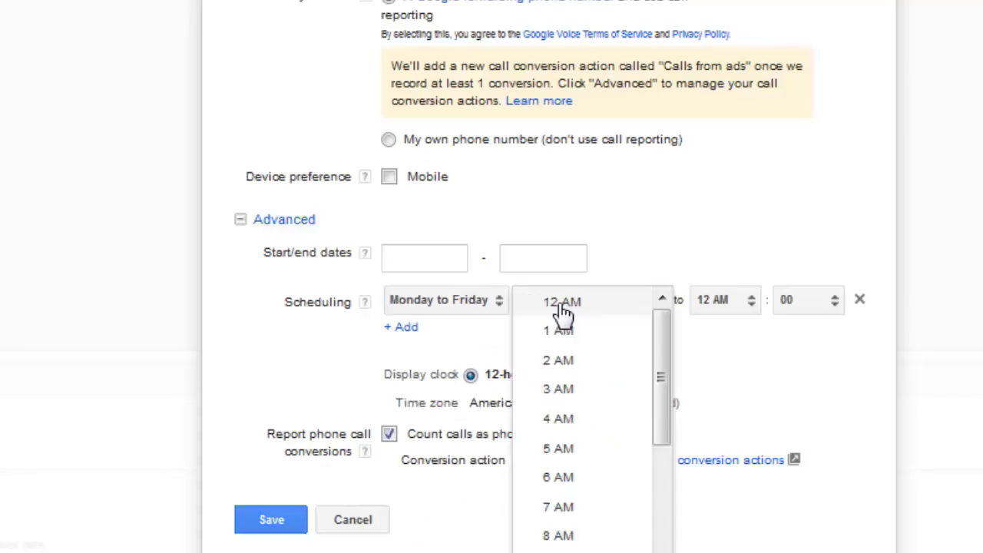
{"action": "left_click", "coordinate": [615, 538]}
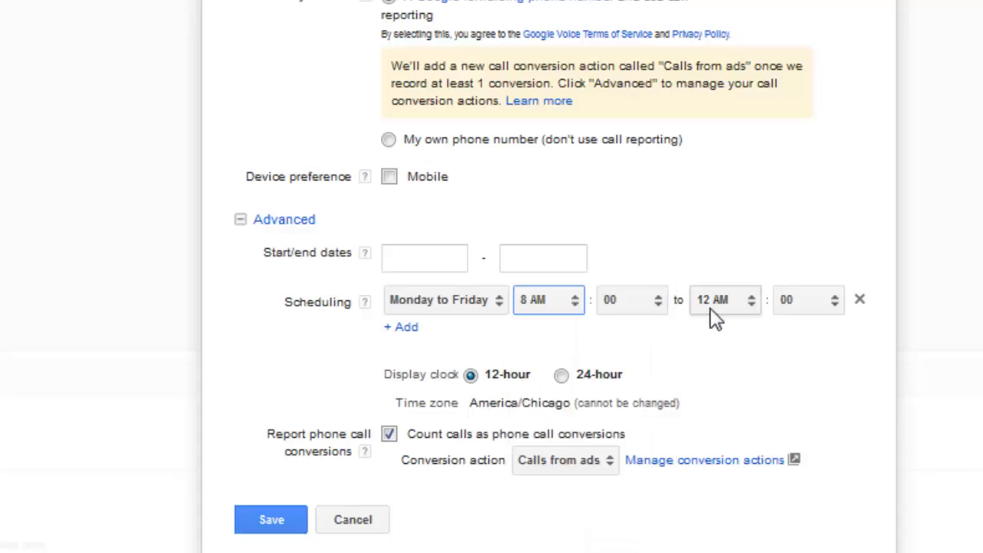
{"action": "left_click", "coordinate": [713, 303]}
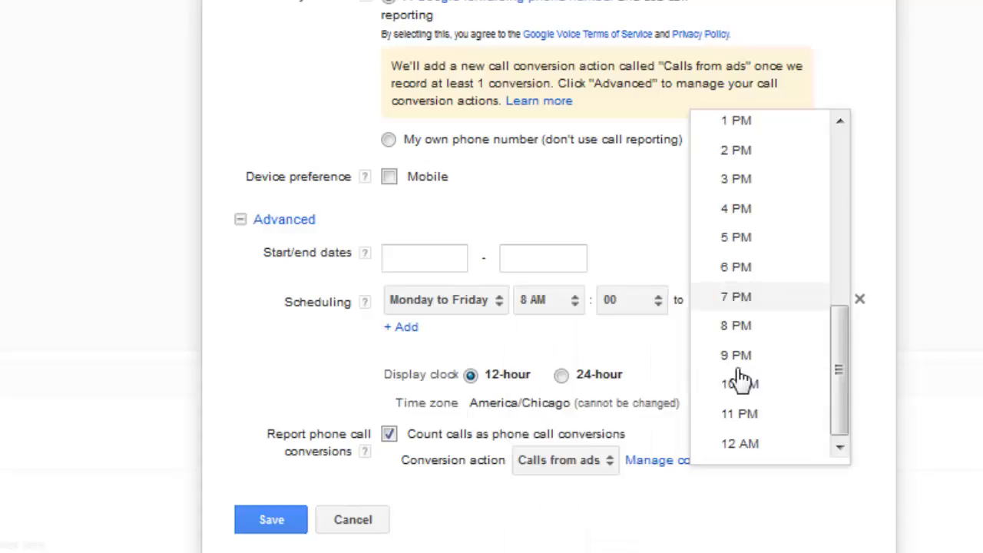
{"action": "left_click", "coordinate": [777, 250]}
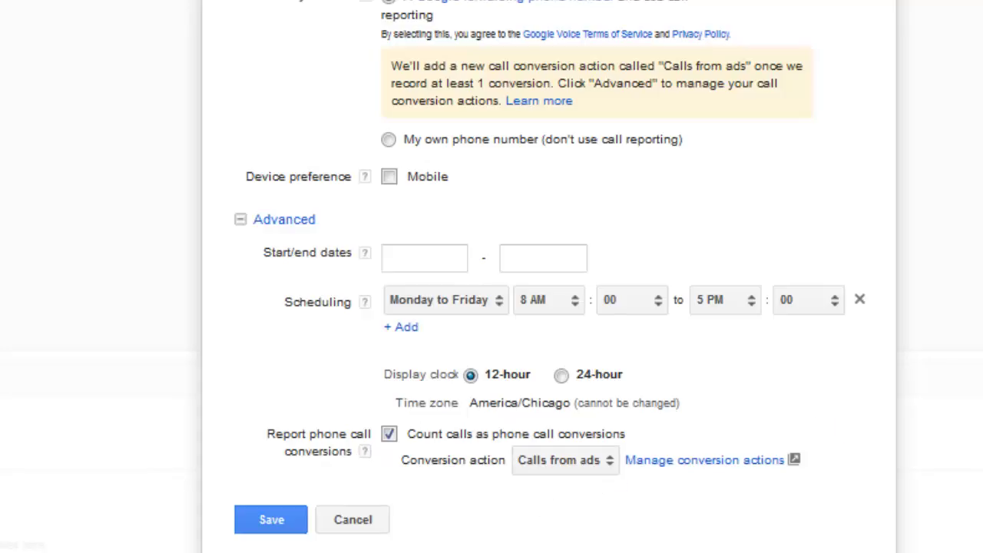
Set the phone number's conversion action to 180-seconds and save the new number
{"action": "left_click", "coordinate": [597, 469]}
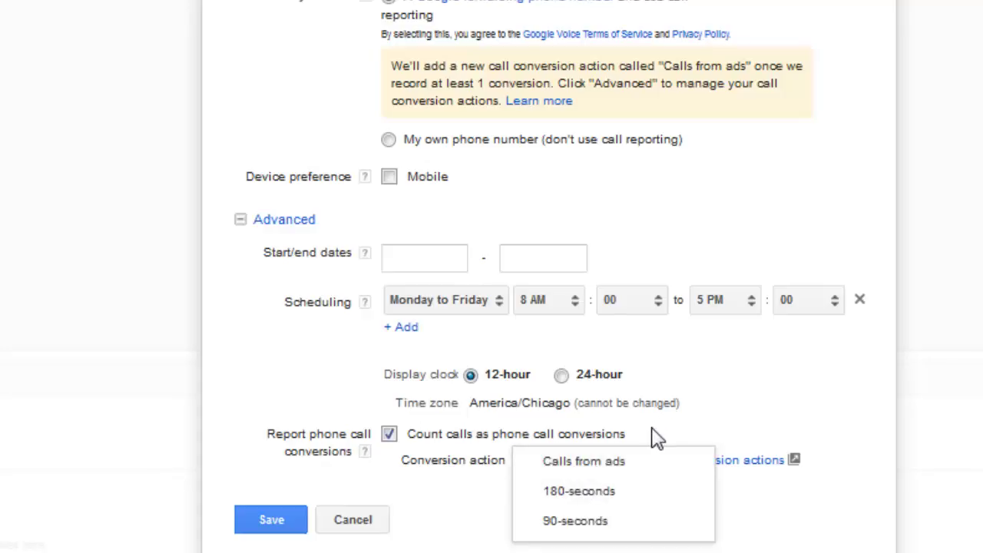
{"action": "left_click", "coordinate": [605, 497]}
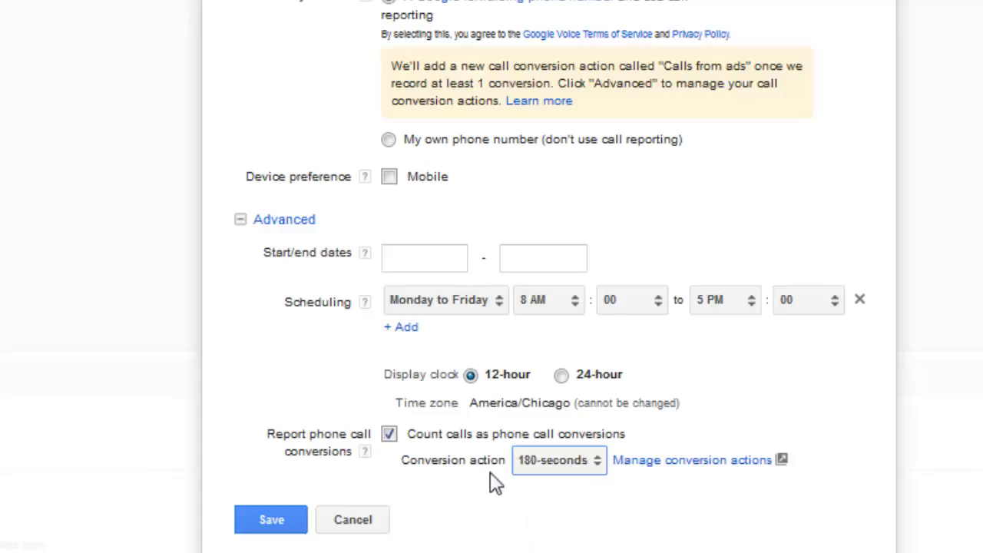
{"action": "left_click", "coordinate": [297, 525]}
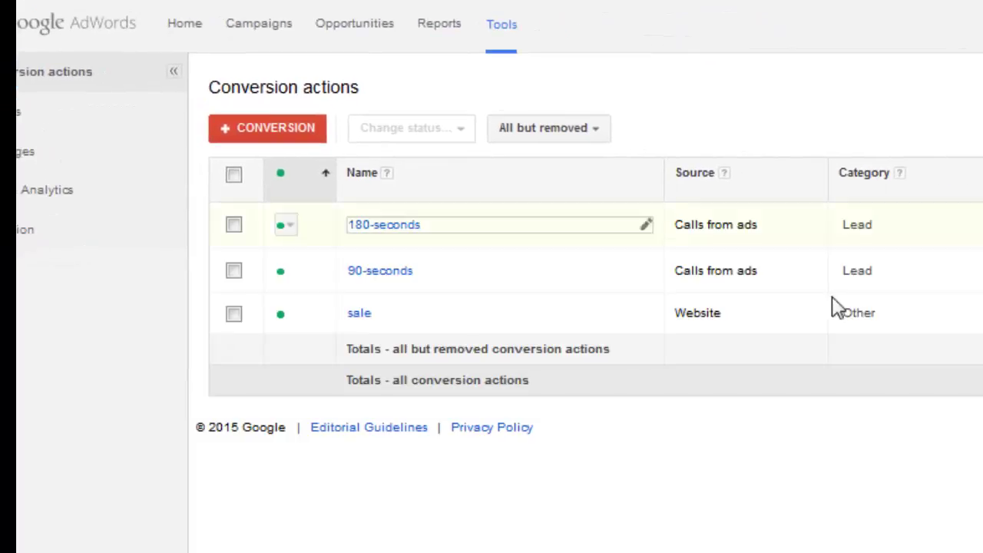
Create a new phone call conversion action that tracks calls from call-only ads or ads using call extensions
{"action": "left_click", "coordinate": [491, 29]}
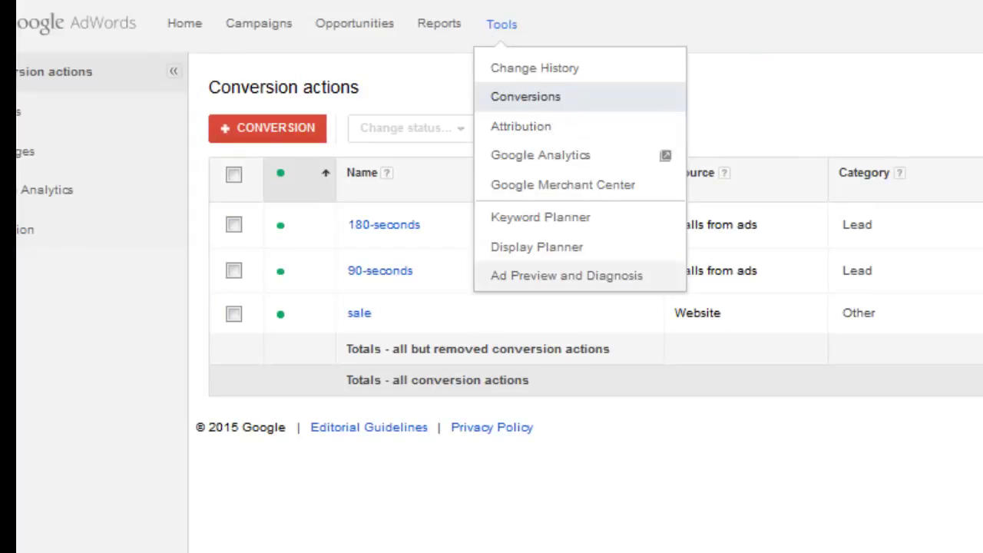
{"action": "left_click", "coordinate": [494, 546]}
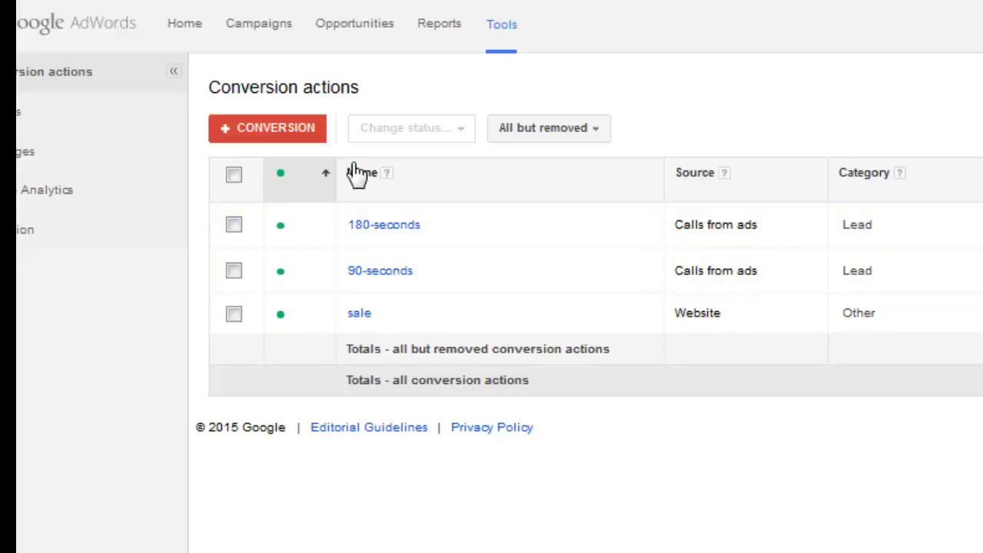
{"action": "left_click", "coordinate": [299, 132]}
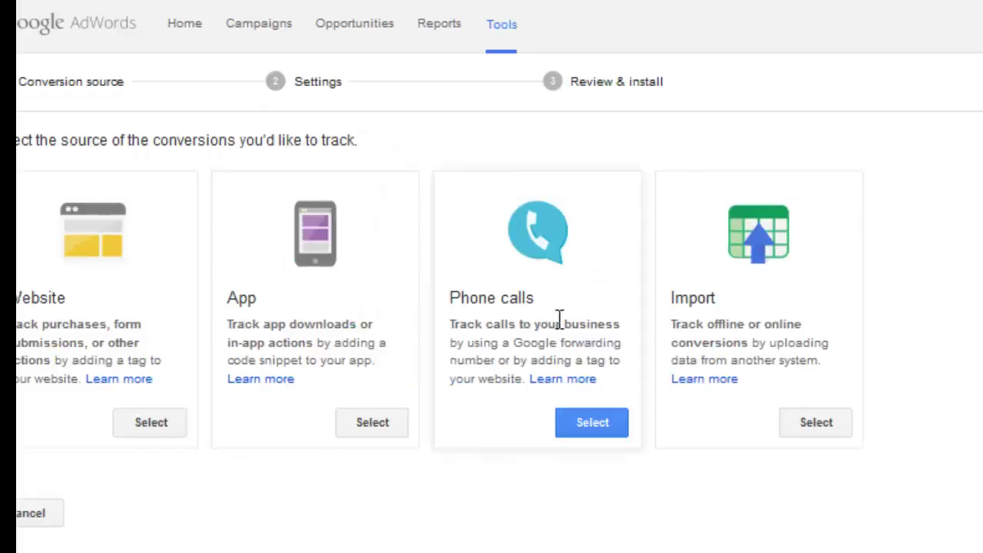
{"action": "left_click", "coordinate": [593, 424]}
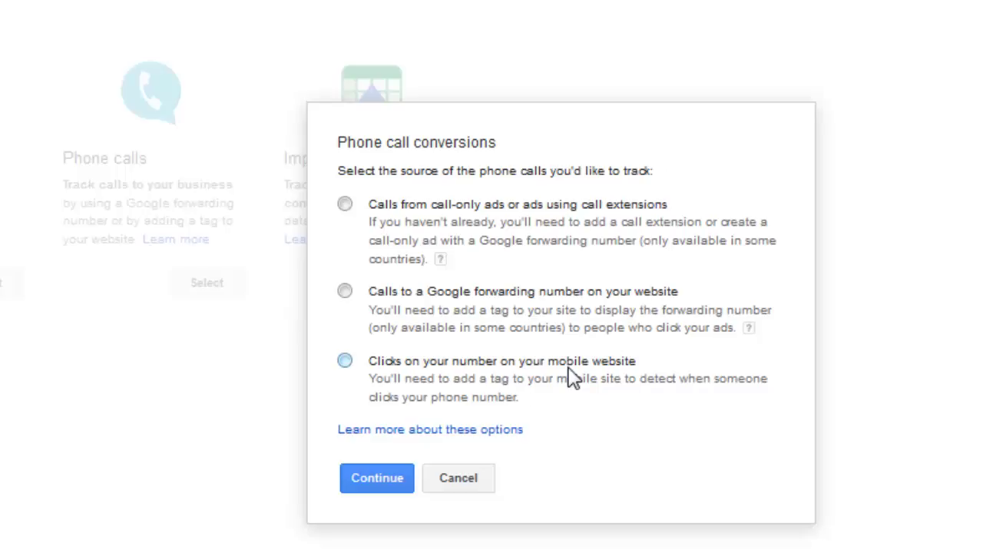
{"action": "left_click", "coordinate": [345, 205]}
{"action": "left_click", "coordinate": [376, 480]}
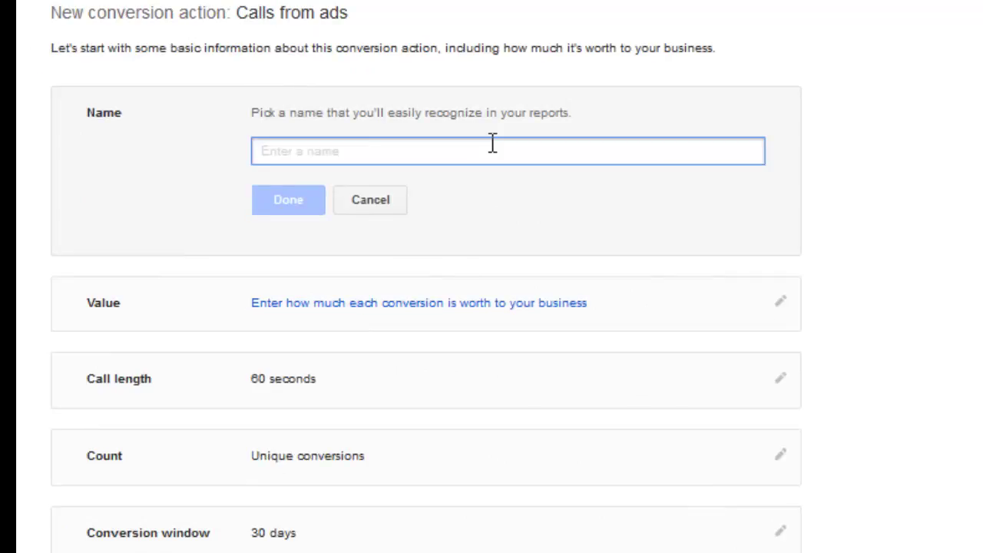
Name the new conversion action 200-seconds
{"action": "type", "text": "20"}
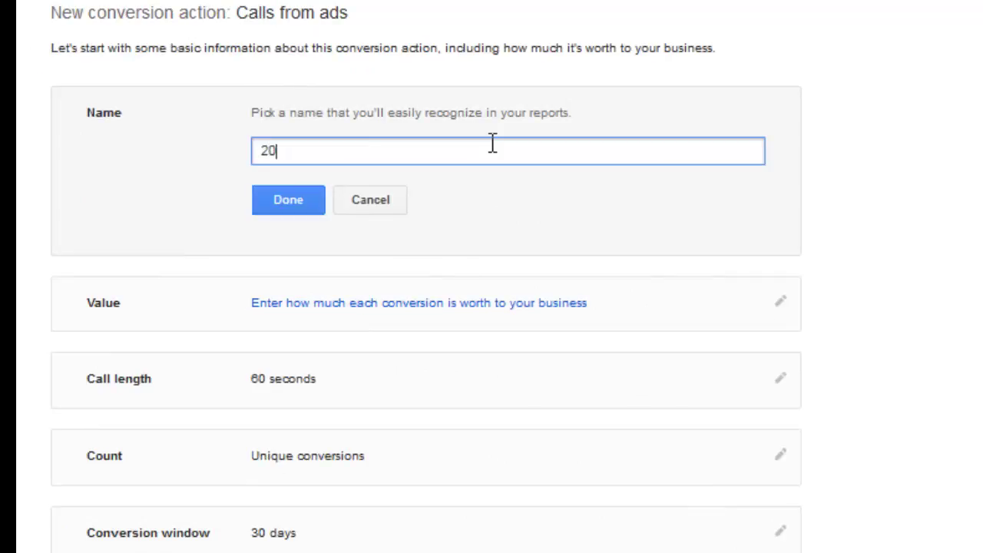
{"action": "type", "text": "0-seconds"}
{"action": "key", "text": "Return"}
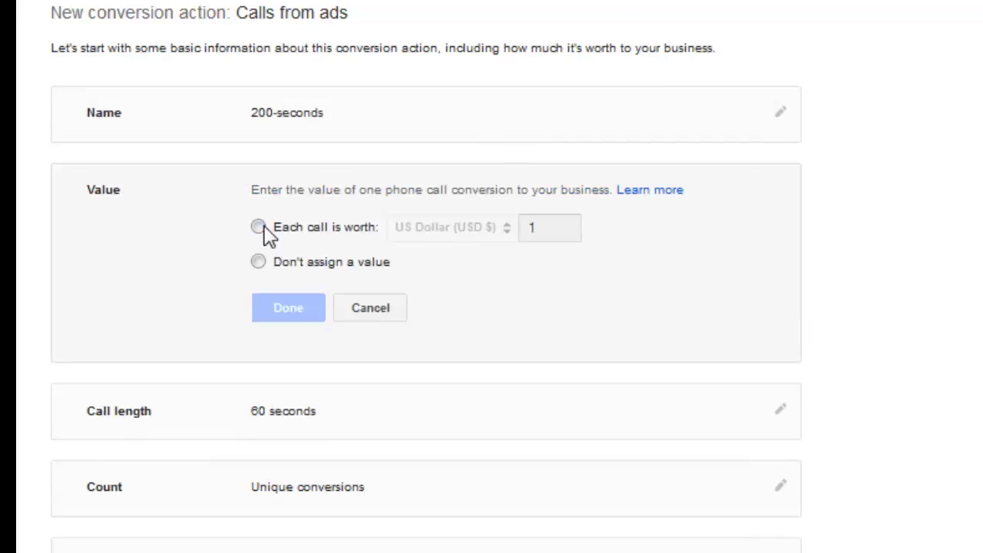
Assign each call a conversion value of 20 US dollars
{"action": "left_click", "coordinate": [282, 229]}
{"action": "left_click", "coordinate": [561, 235]}
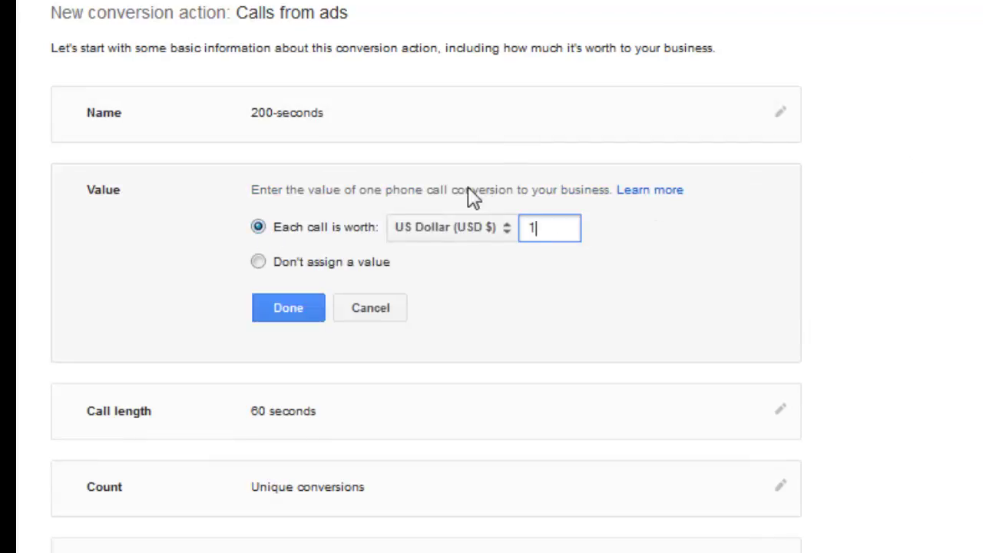
{"action": "left_click", "coordinate": [560, 224]}
{"action": "key", "text": "BackSpace"}
{"action": "type", "text": "20"}
{"action": "left_click", "coordinate": [303, 315]}
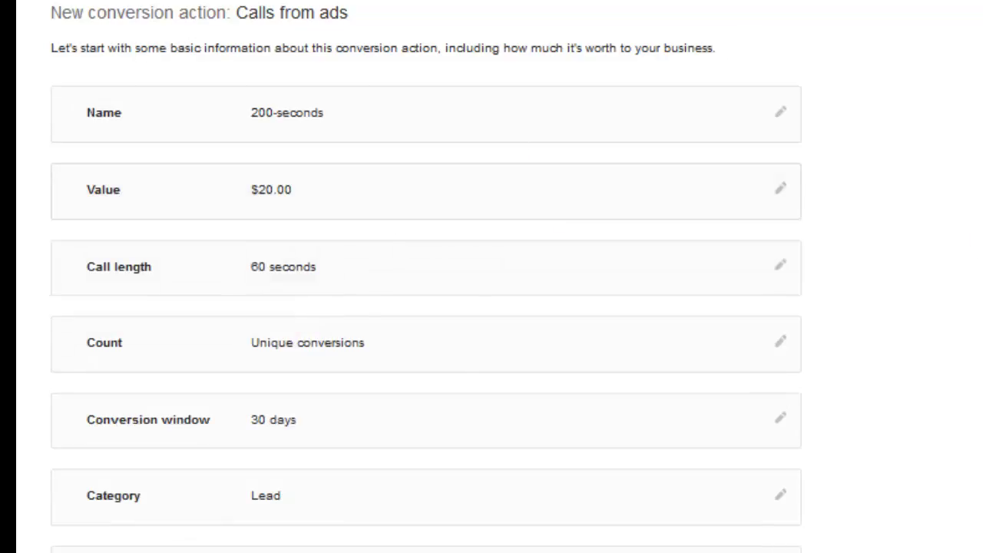
Set the minimum call length that counts as a conversion to 200 seconds
{"action": "left_click", "coordinate": [370, 273]}
{"action": "double_click", "coordinate": [294, 303]}
{"action": "type", "text": "200"}
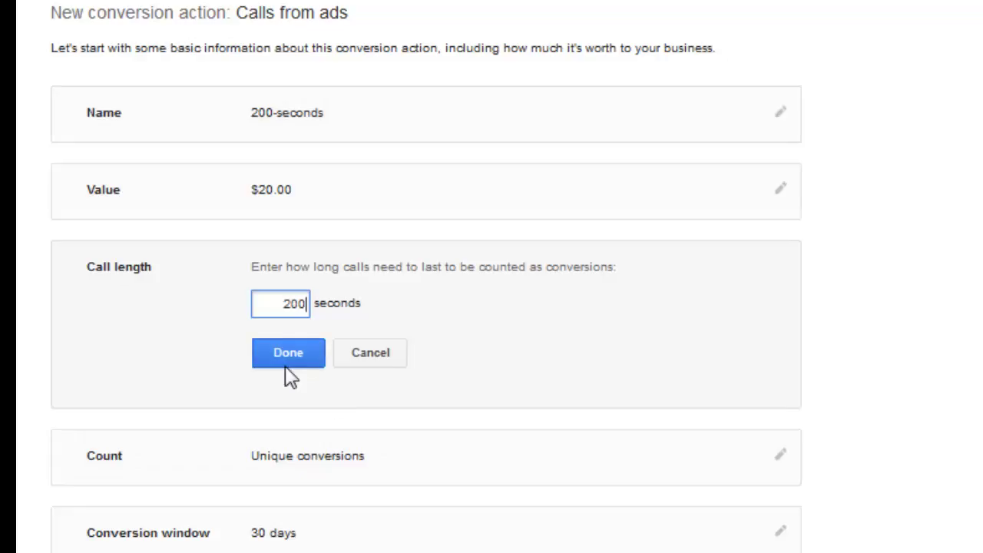
{"action": "left_click", "coordinate": [311, 358]}
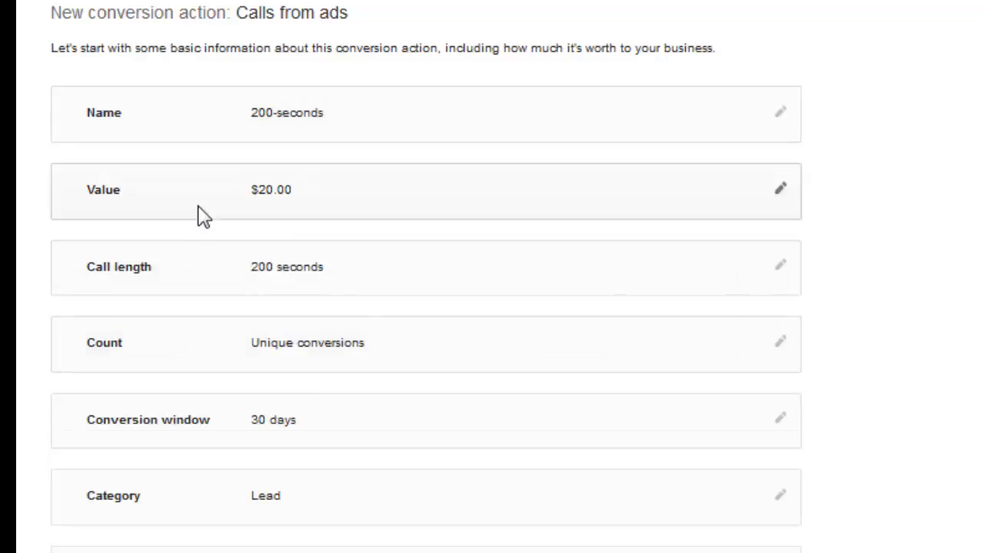
Confirm Unique as the conversion counting method and Lead as the conversion category
{"action": "left_click", "coordinate": [780, 342]}
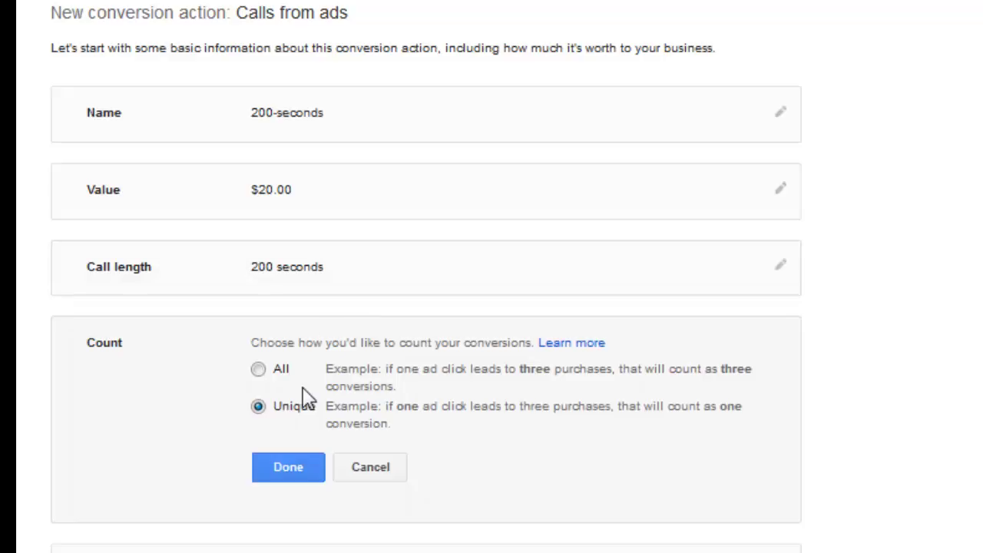
{"action": "left_click", "coordinate": [295, 470]}
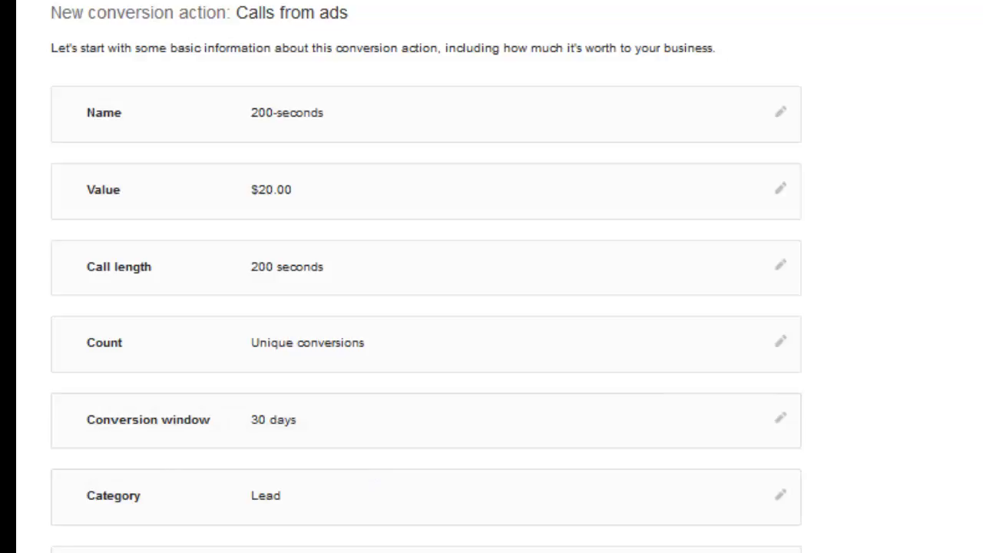
{"action": "left_click", "coordinate": [753, 499]}
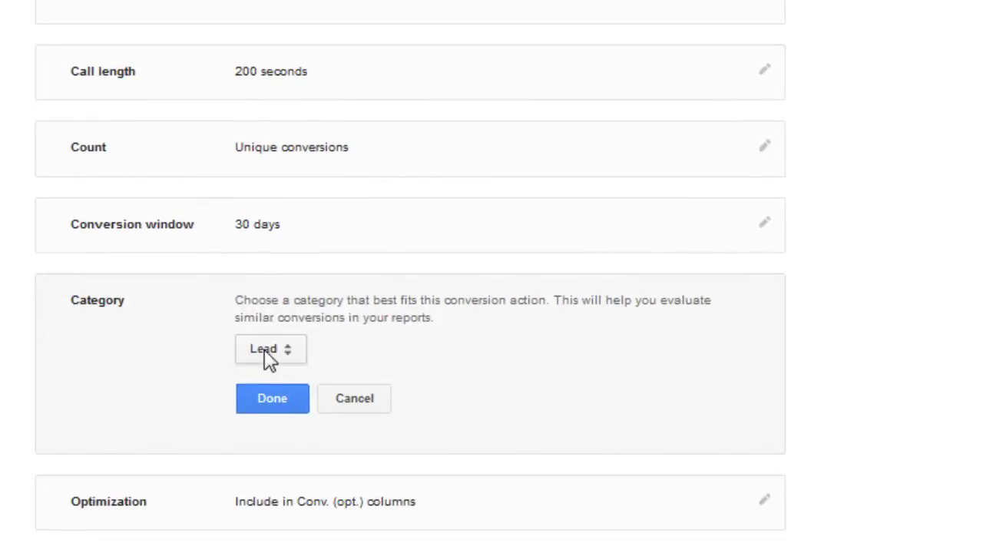
{"action": "left_click", "coordinate": [266, 354]}
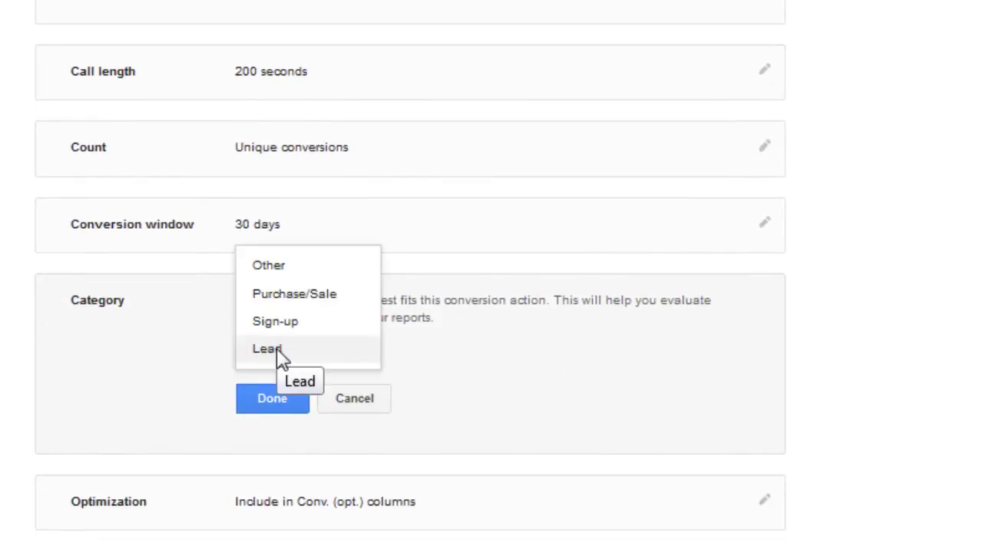
{"action": "left_click", "coordinate": [298, 353]}
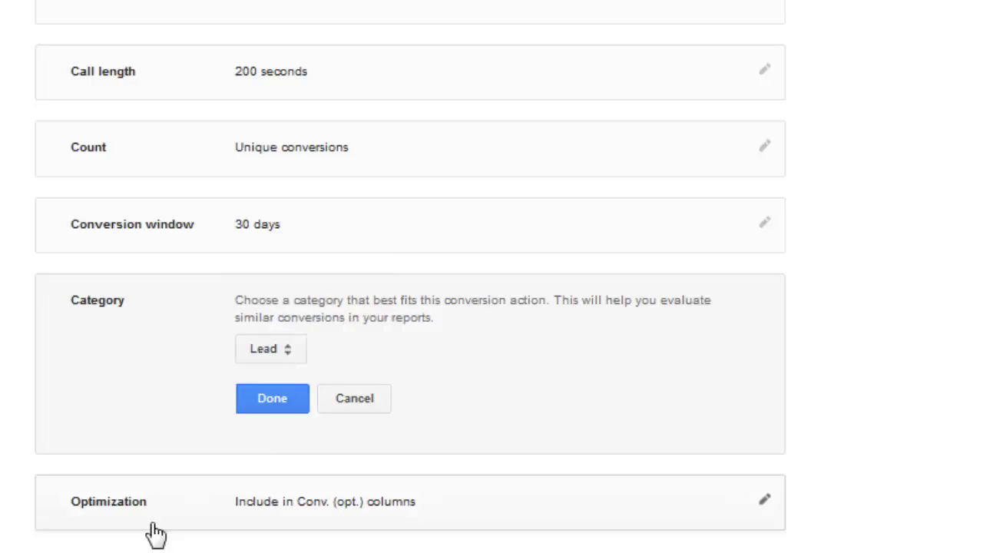
{"action": "left_click", "coordinate": [272, 398]}
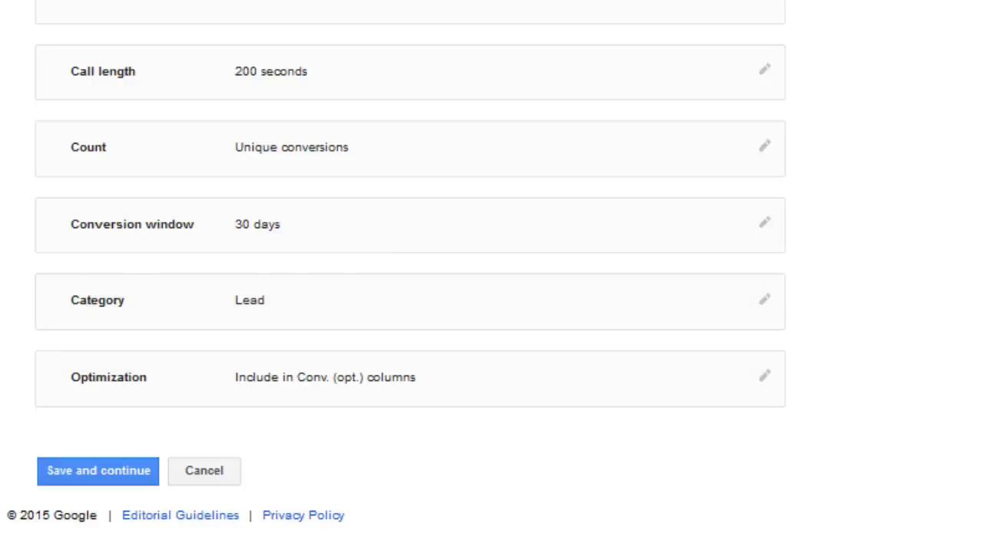
Review the optimization setting, keep Lead as the conversion category, and save the phone call conversion action
{"action": "left_click", "coordinate": [752, 377]}
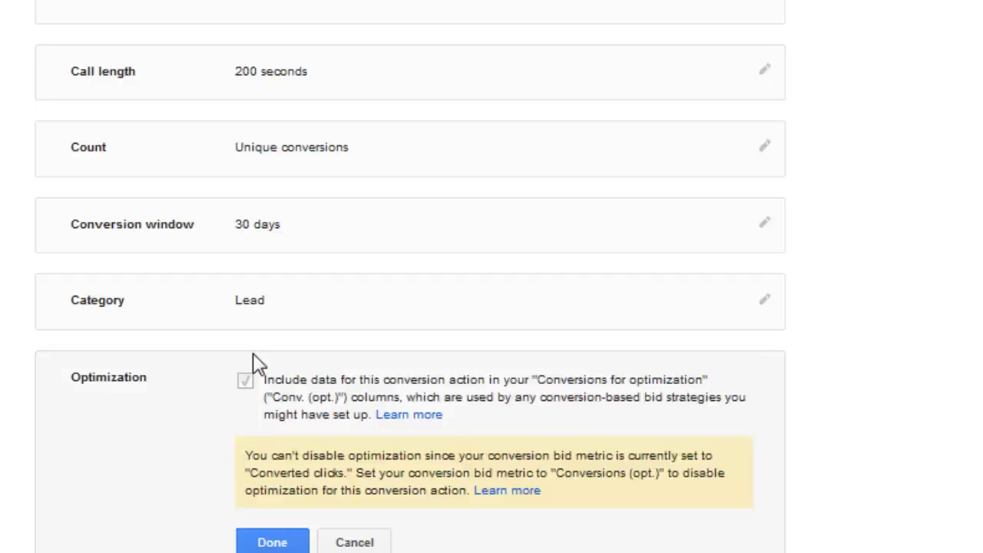
{"action": "left_click", "coordinate": [764, 302]}
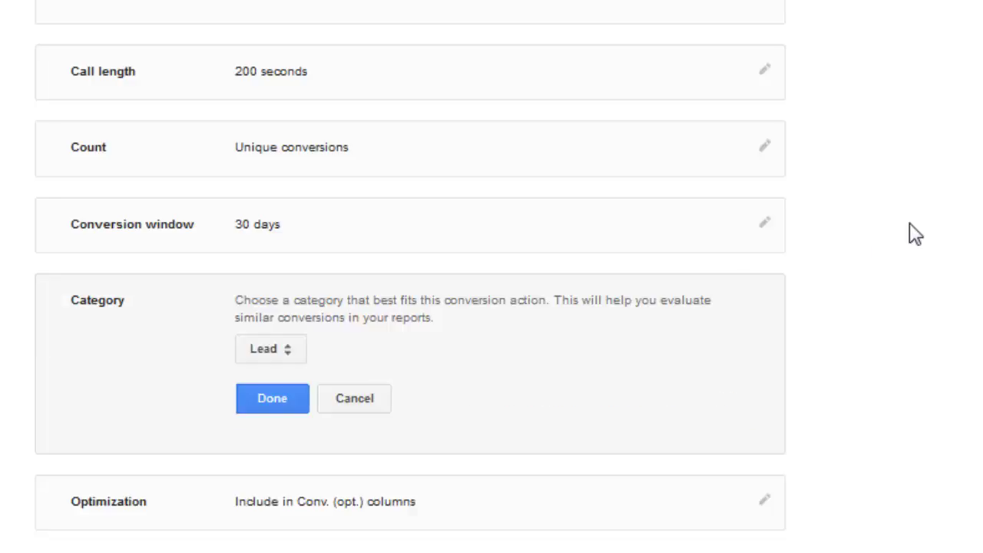
{"action": "scroll", "coordinate": [957, 193], "scroll_direction": "down", "scroll_amount": 1}
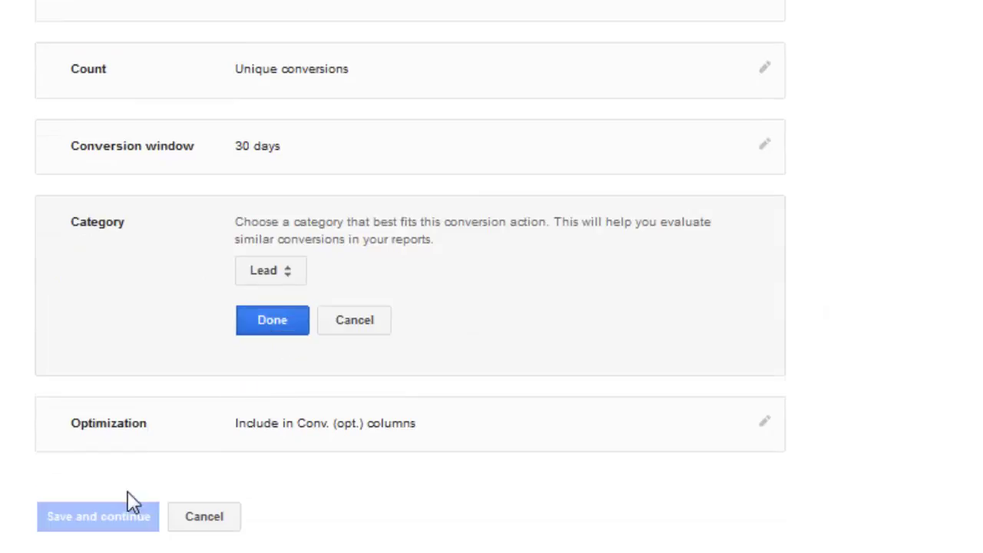
{"action": "left_click", "coordinate": [262, 332]}
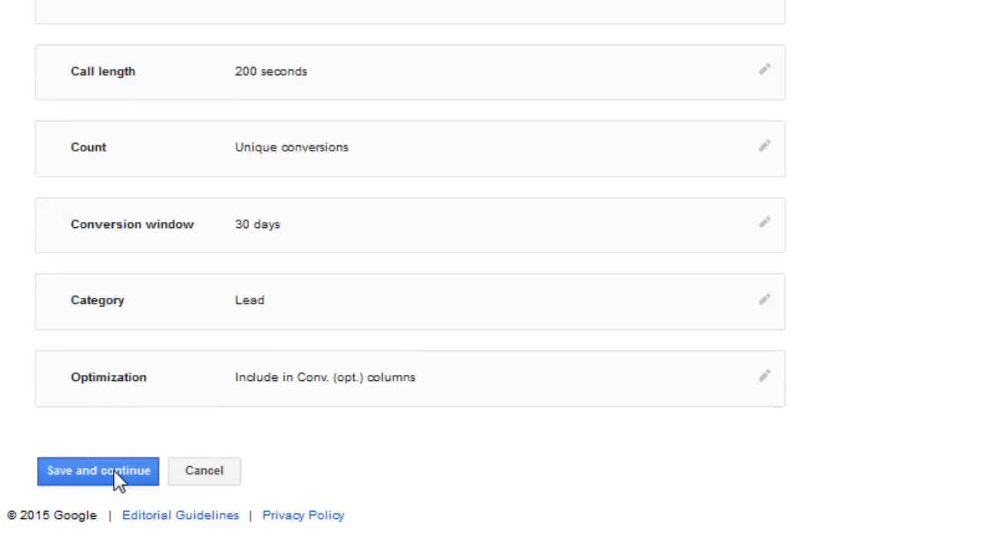
{"action": "left_click", "coordinate": [113, 472]}
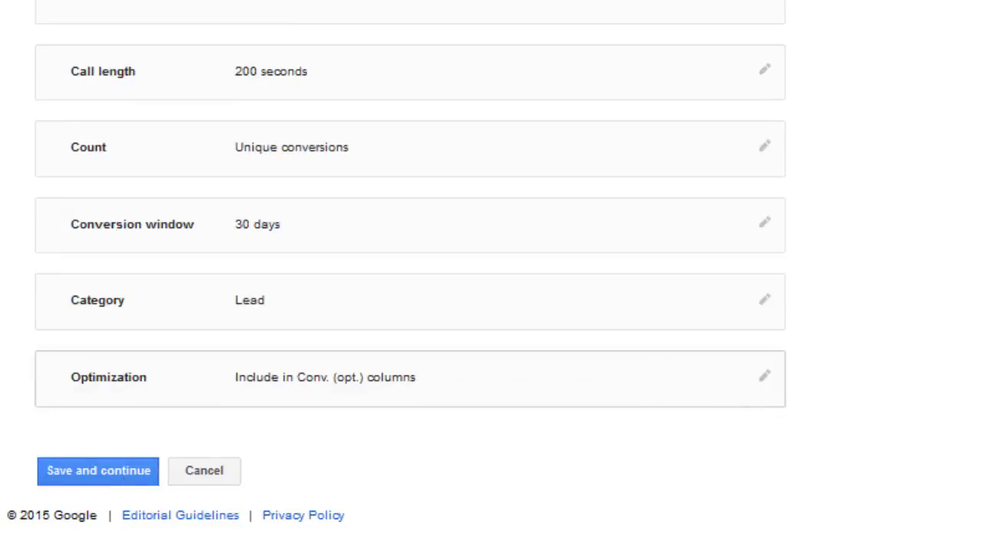
{"action": "left_click", "coordinate": [863, 244]}
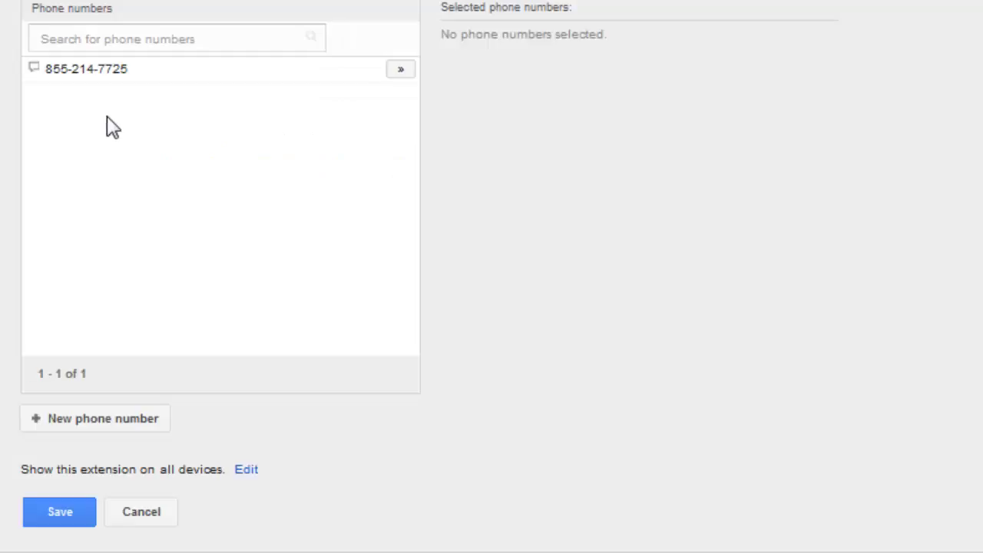
Start a new phone number for the call extension and choose 200-seconds as the conversion action for reporting its calls
{"action": "left_click", "coordinate": [120, 435]}
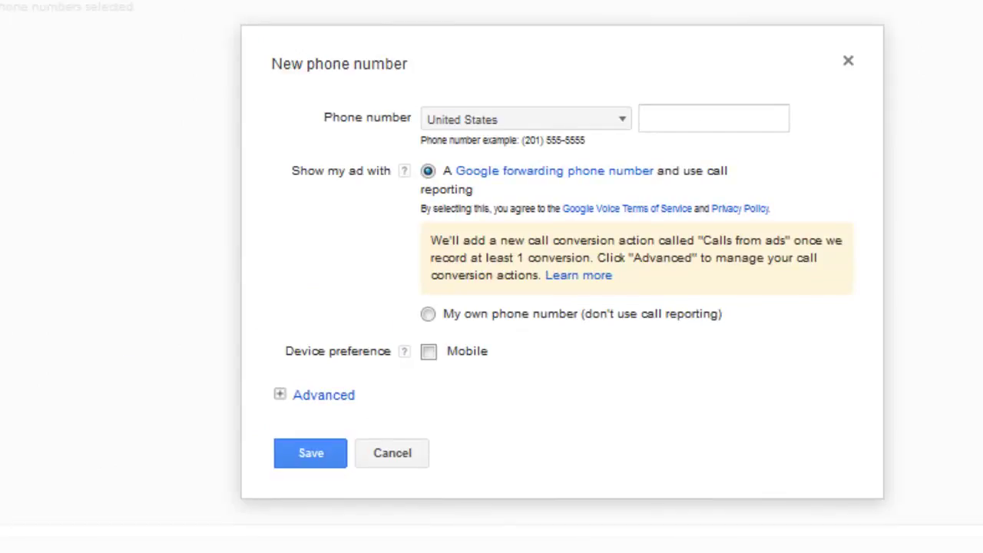
{"action": "left_click", "coordinate": [322, 397]}
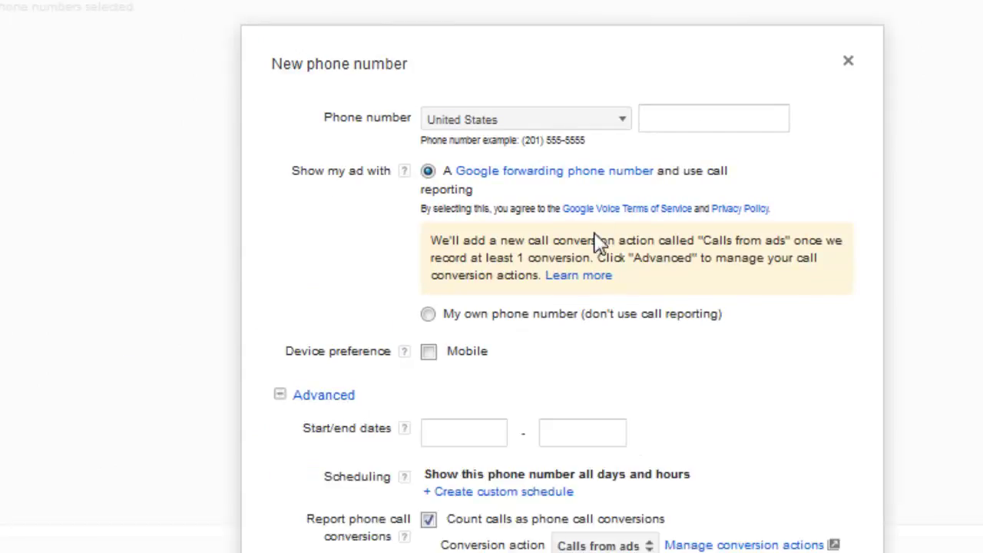
{"action": "scroll", "coordinate": [703, 367], "scroll_direction": "down", "scroll_amount": 3}
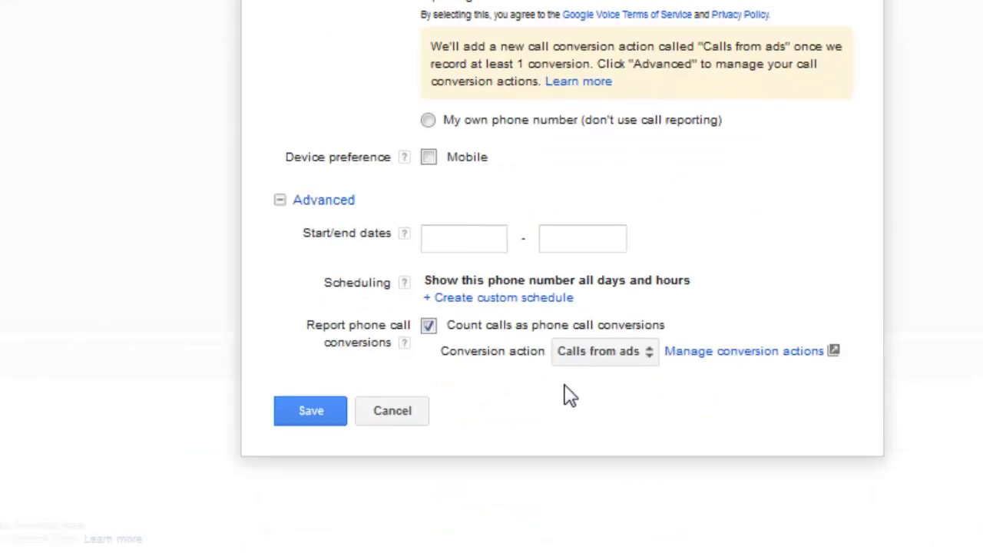
{"action": "left_click", "coordinate": [626, 356]}
{"action": "left_click", "coordinate": [782, 212]}
{"action": "left_click", "coordinate": [606, 353]}
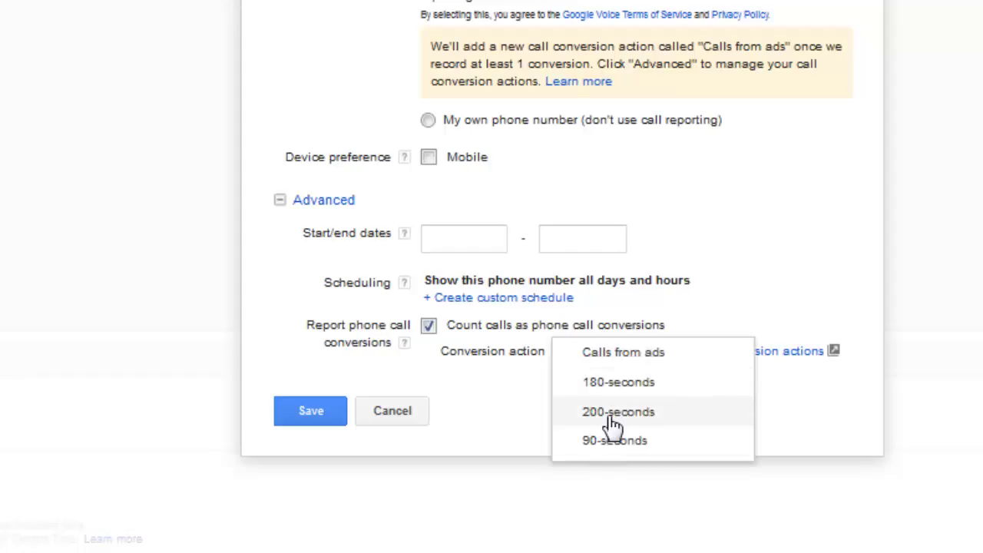
{"action": "left_click", "coordinate": [615, 415]}
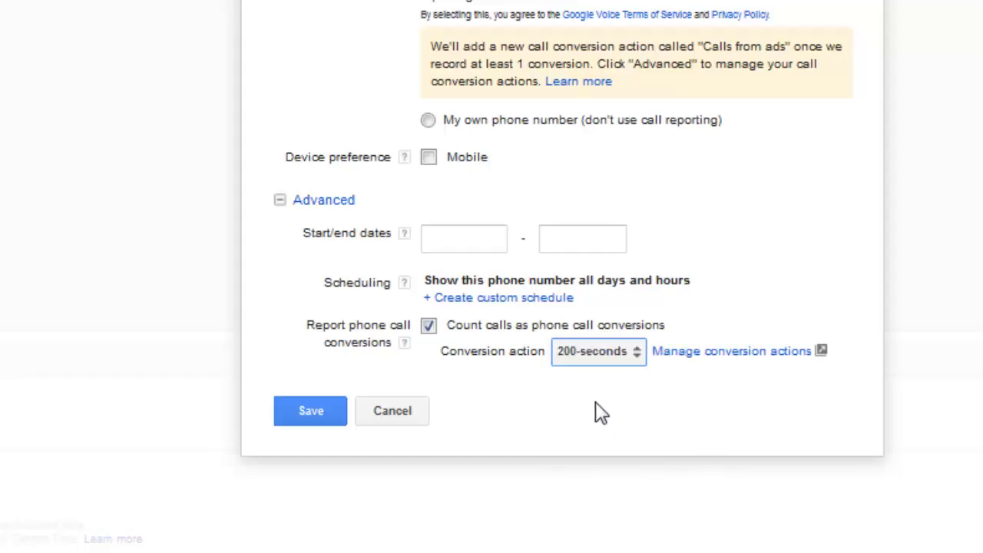